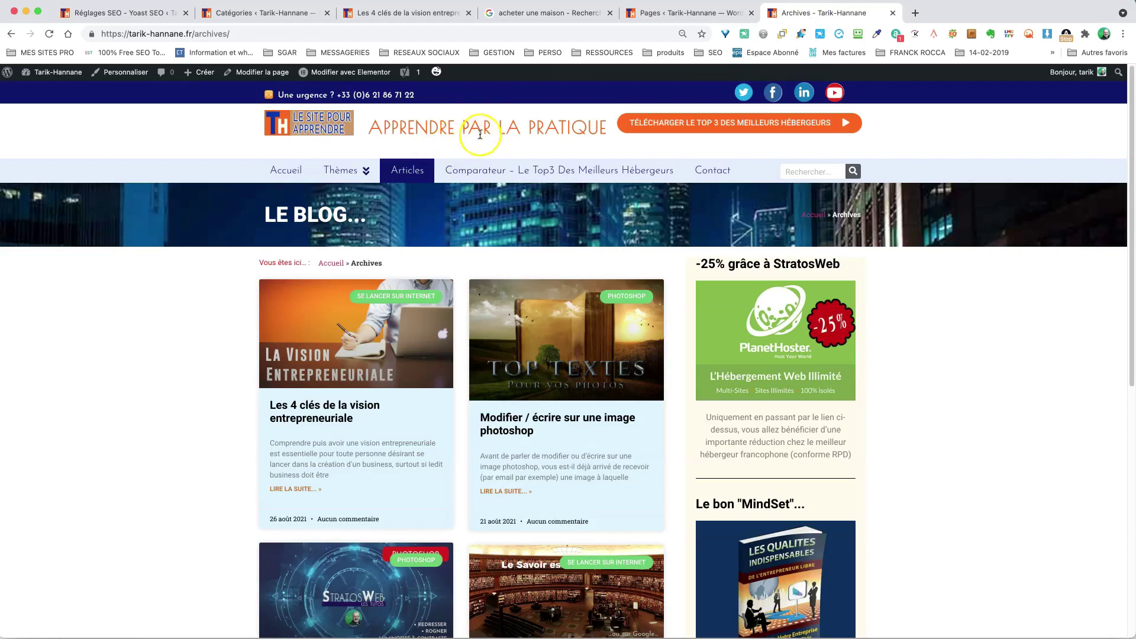
Open the site's home page, close the hosting promotion and look over the article cards under "Quelques articles".
left_click(284, 174)
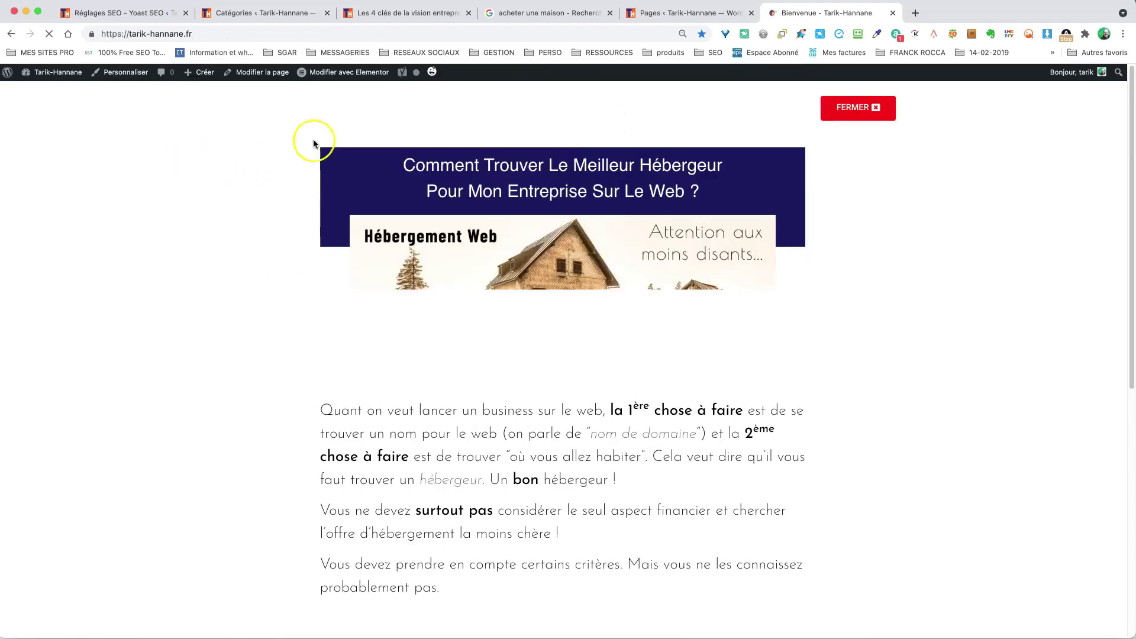
left_click(857, 108)
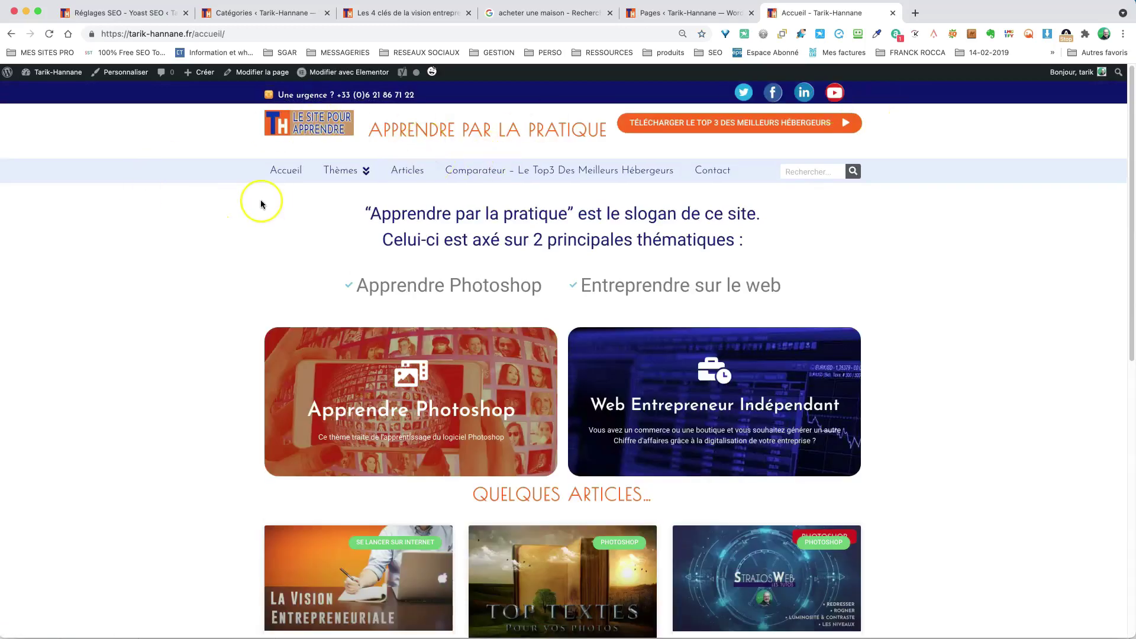
scroll(332, 242, "down", 8)
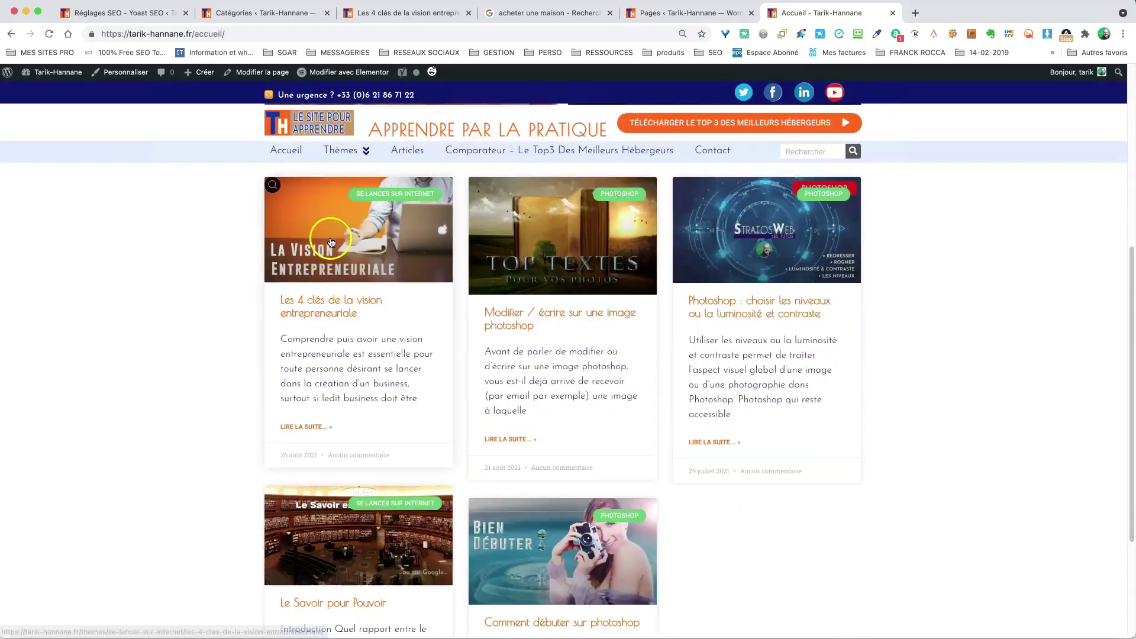
scroll(332, 241, "up", 5)
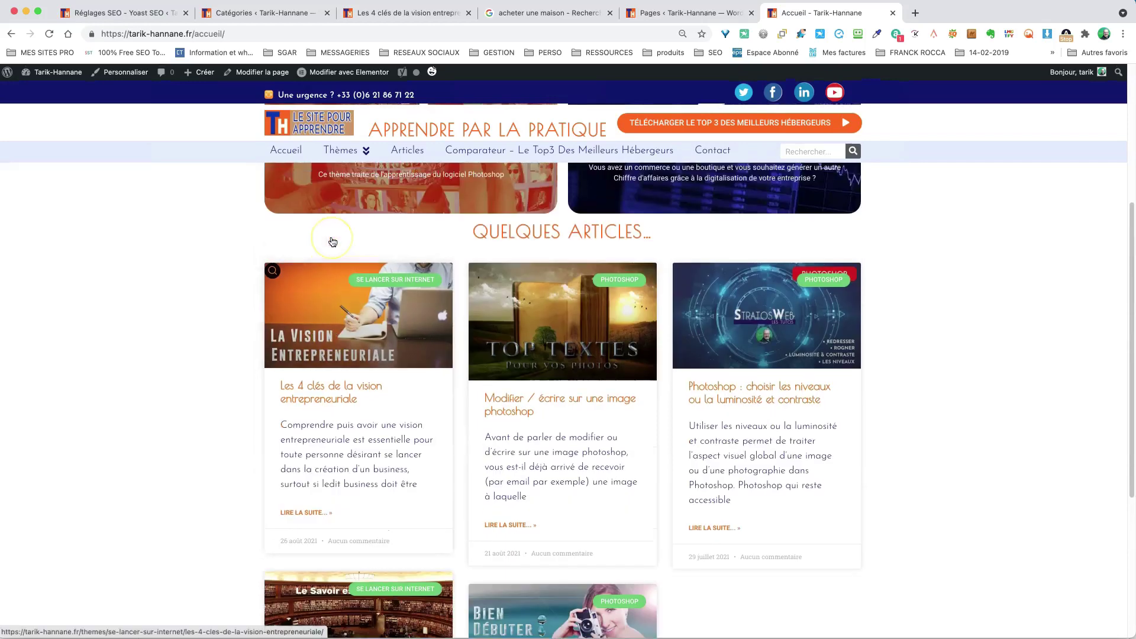
scroll(332, 241, "down", 2)
scroll(332, 241, "up", 3)
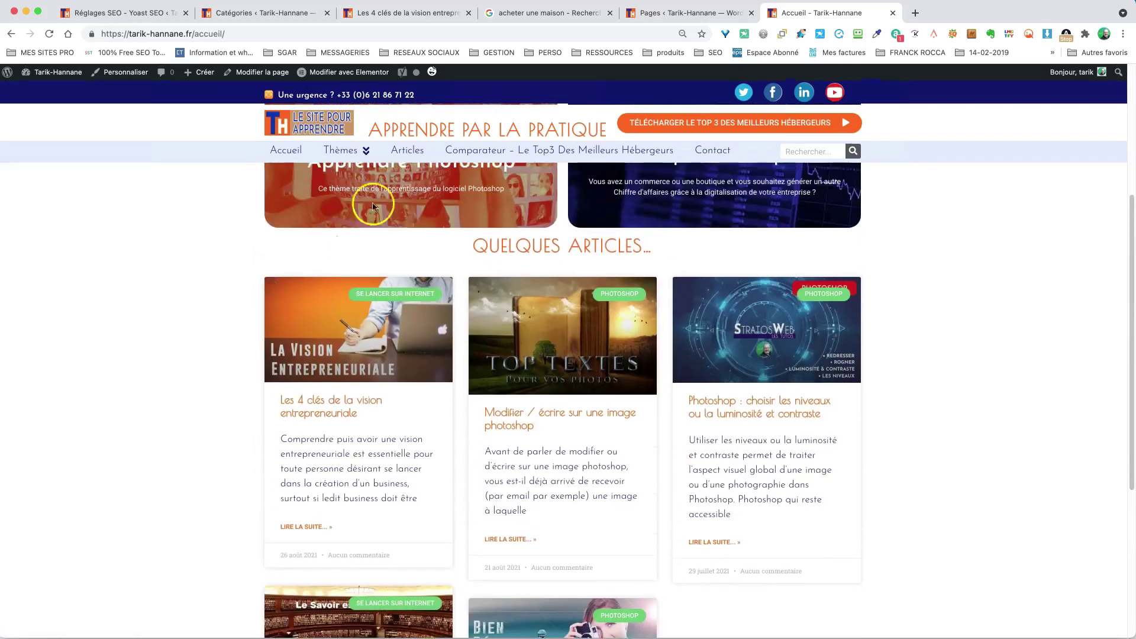
Open the Articles page and examine its article listing, breadcrumb trail and URL.
left_click(407, 152)
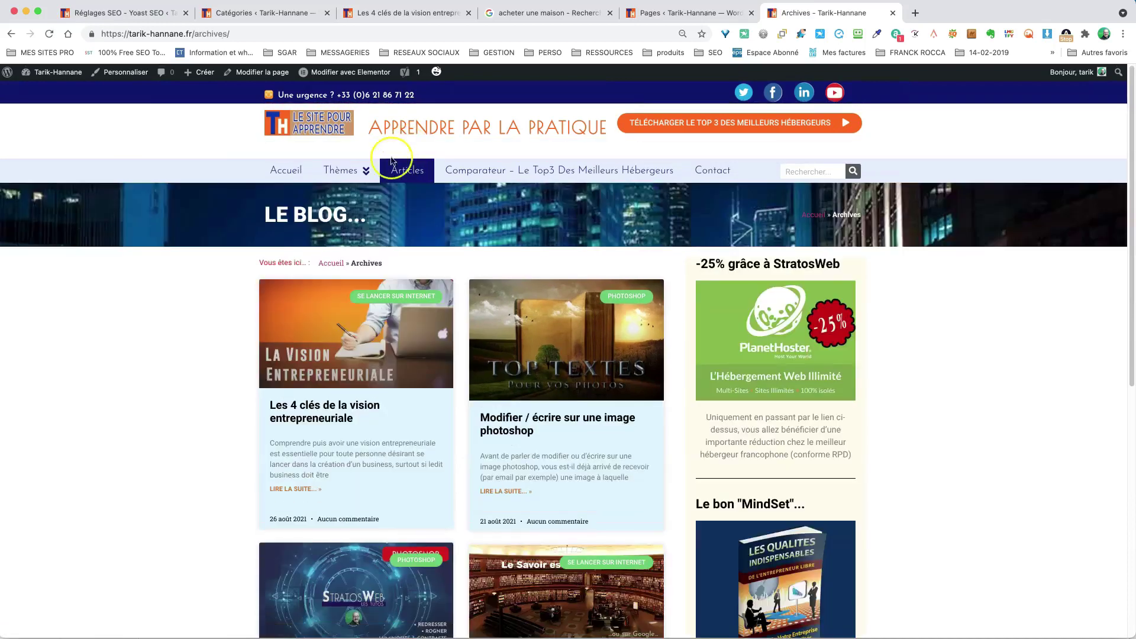
scroll(204, 289, "down", 5)
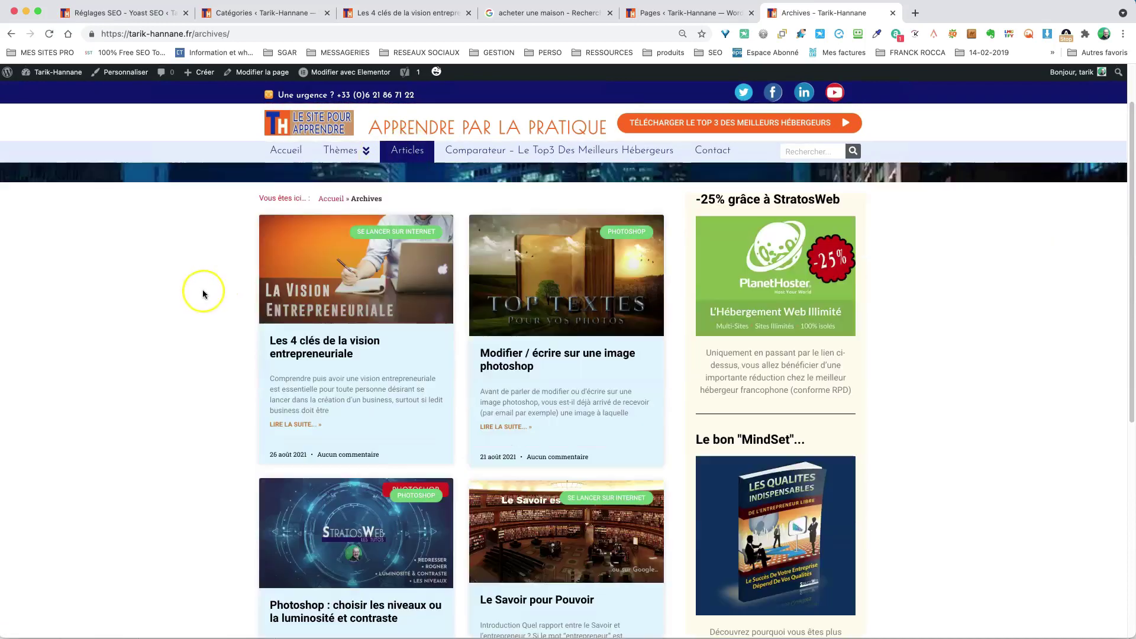
scroll(387, 308, "down", 4)
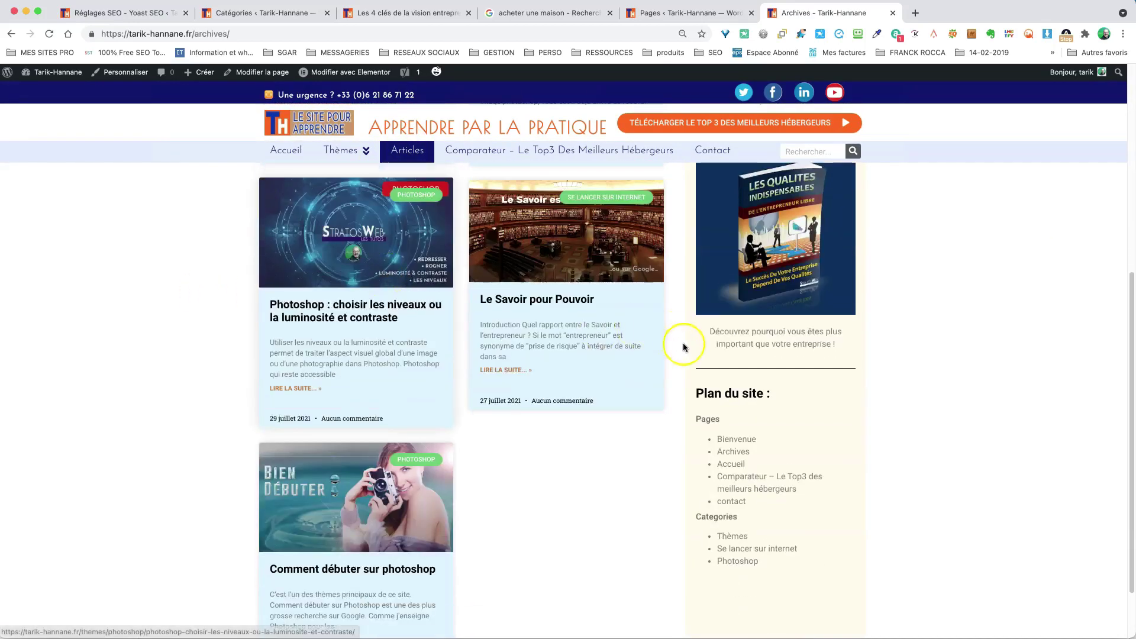
scroll(680, 342, "up", 8)
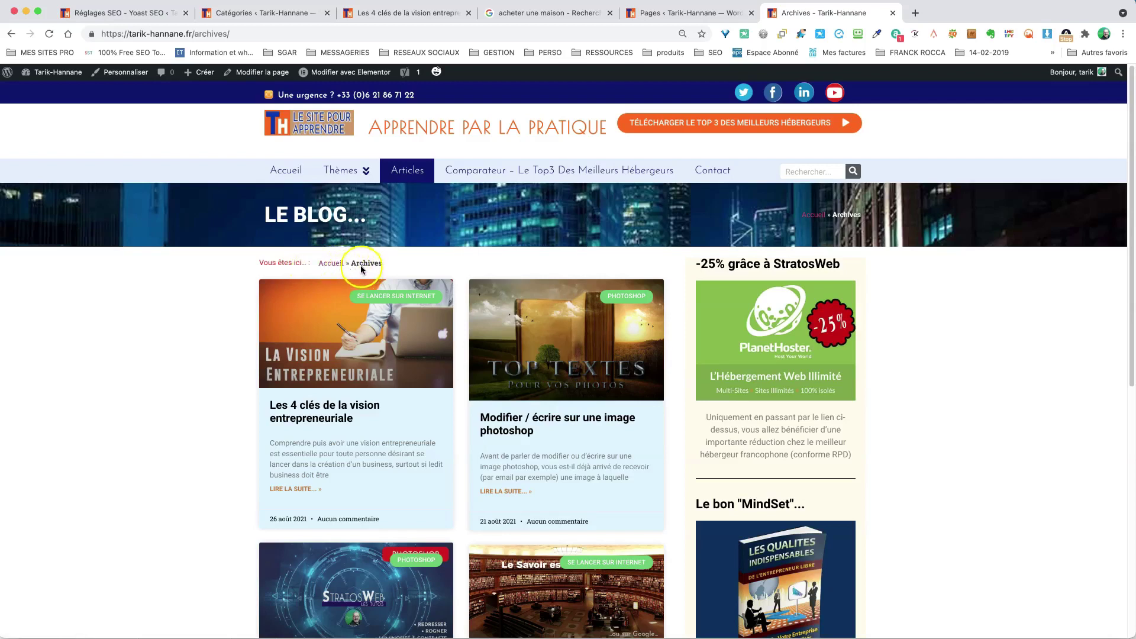
left_click(229, 34)
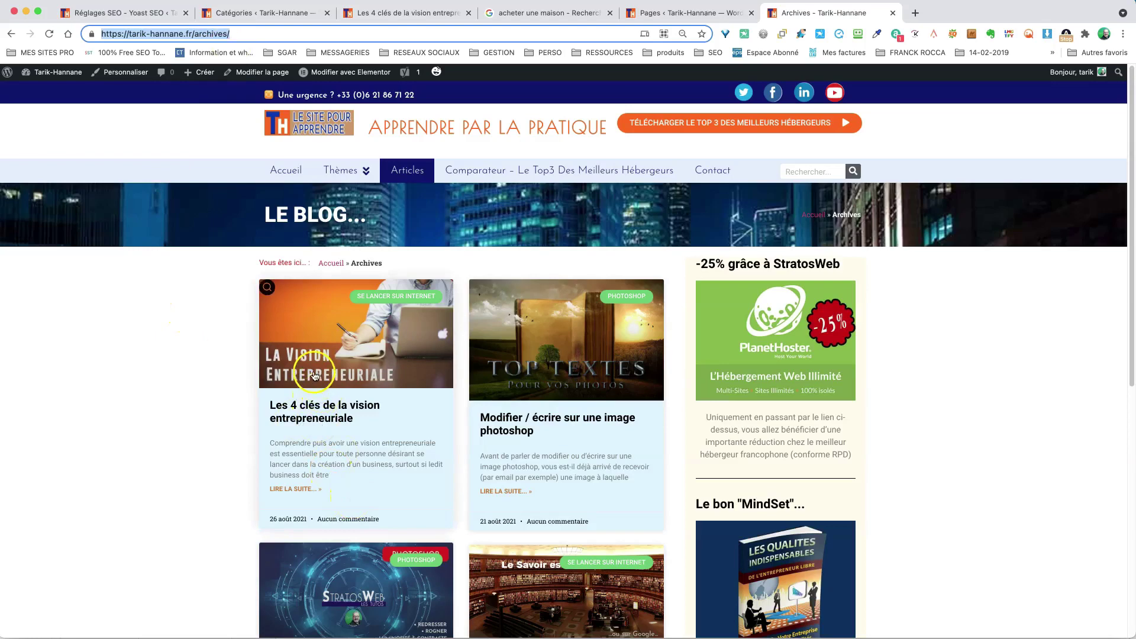
Open the article "Les 4 clés de la vision entrepreneuriale" and examine the theme, category and title segments of its URL.
left_click(328, 405)
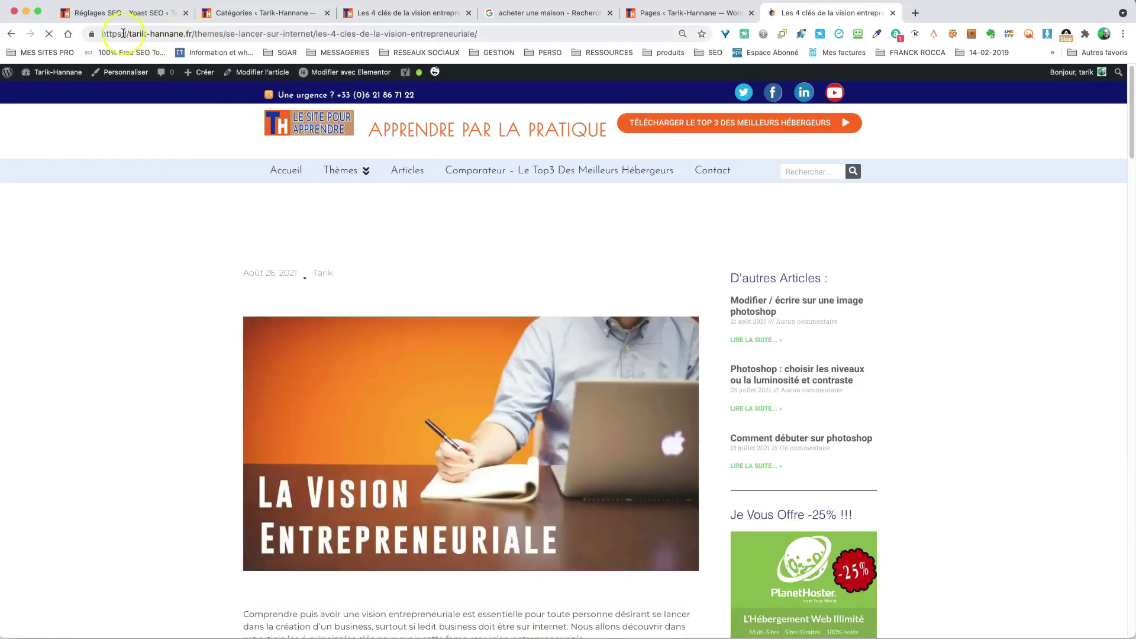
left_click_drag(121, 34, 483, 31)
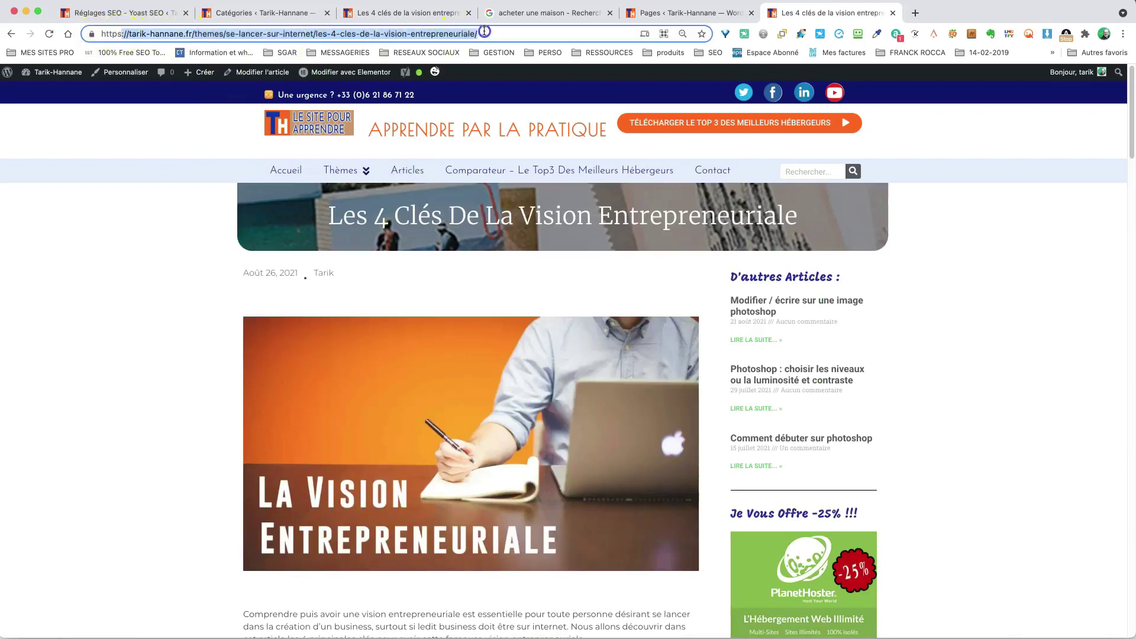
left_click(228, 34)
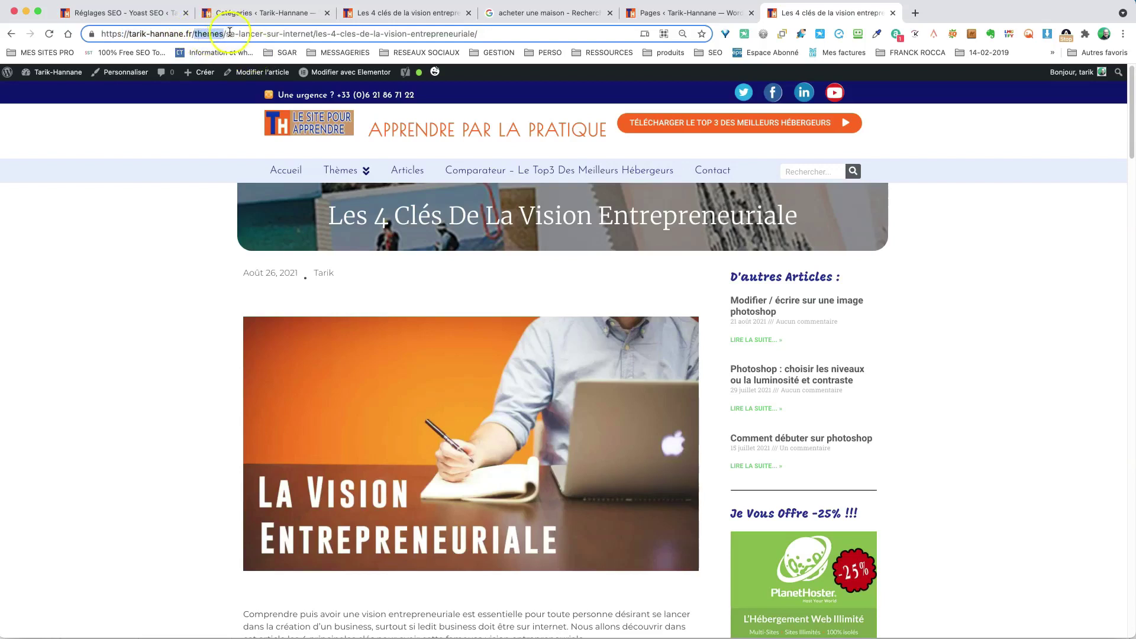
left_click_drag(227, 34, 314, 33)
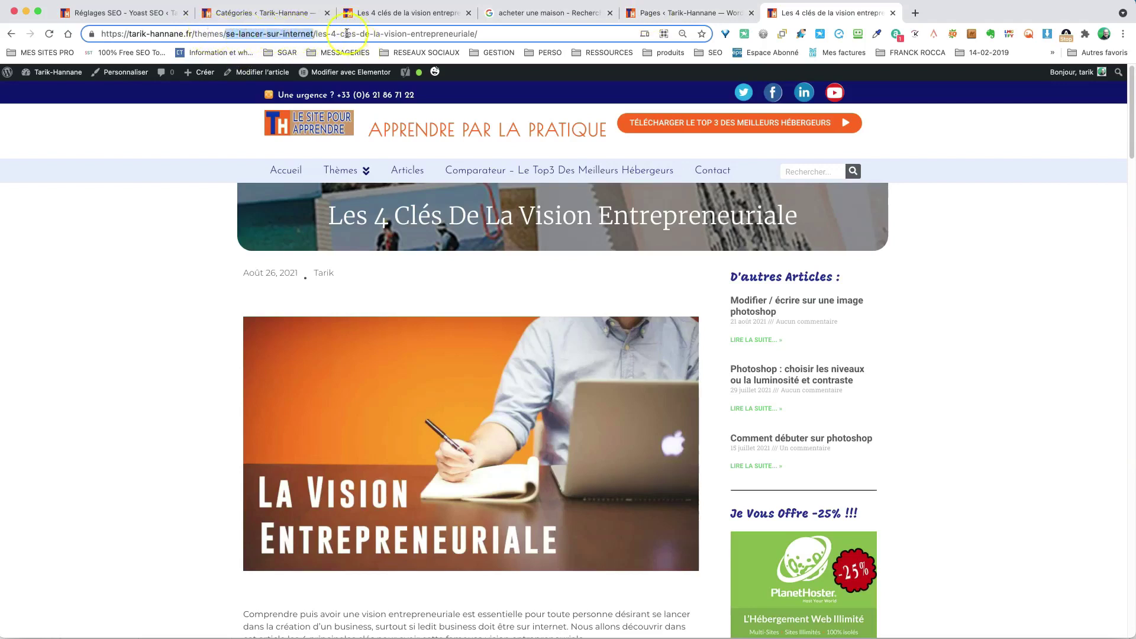
left_click_drag(330, 34, 458, 37)
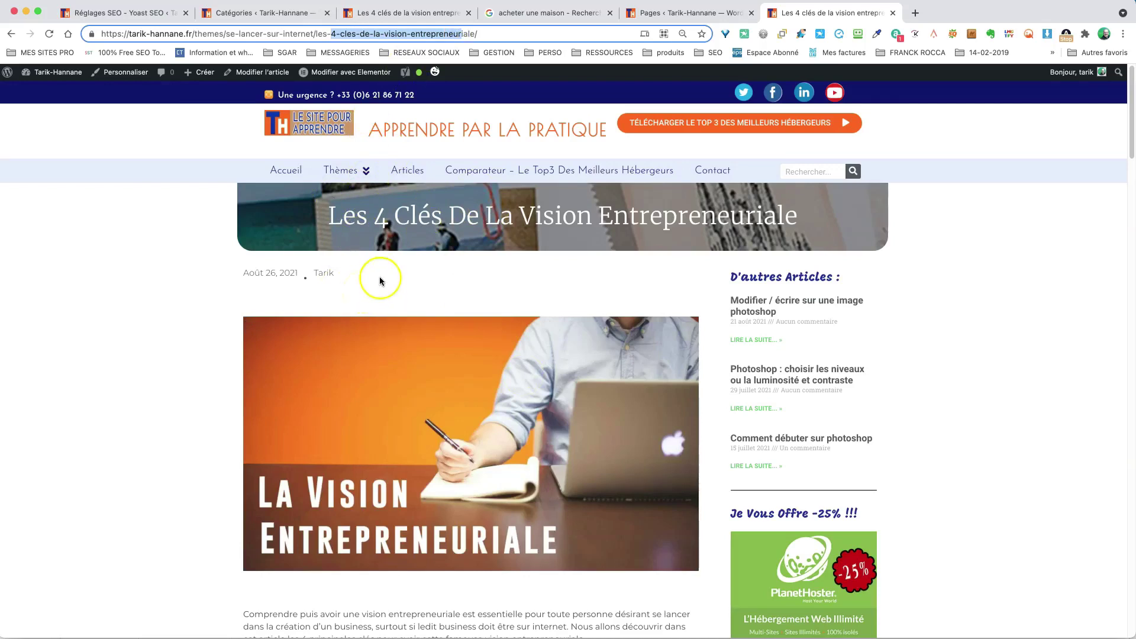
Return to the Articles page and compare its breadcrumb trail with the Yoast SEO breadcrumb settings.
left_click(404, 172)
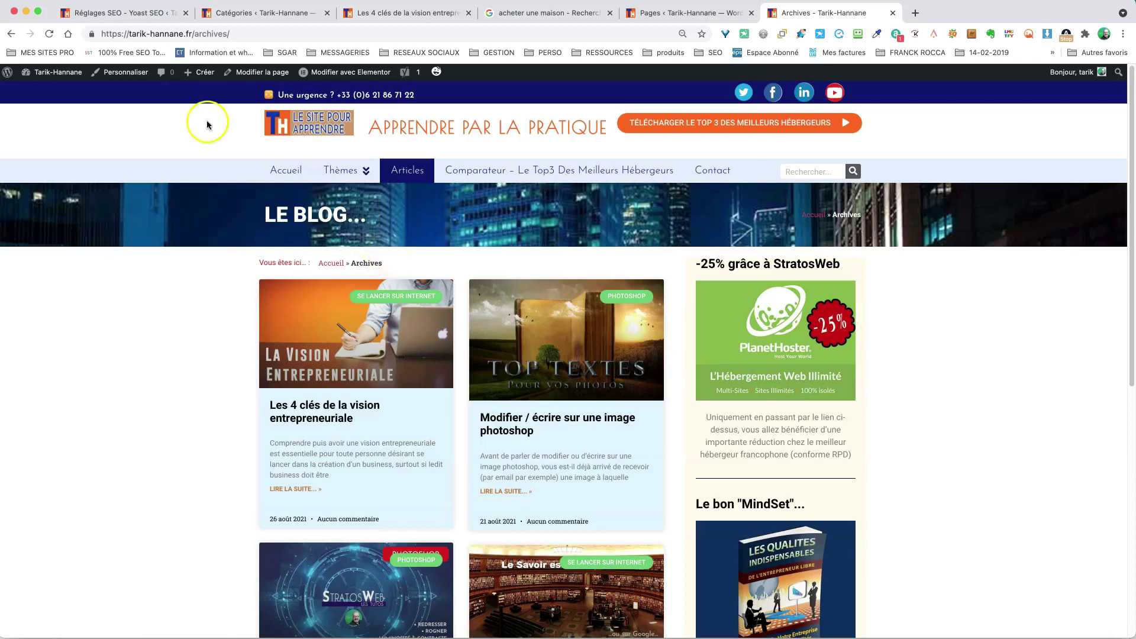
left_click(117, 13)
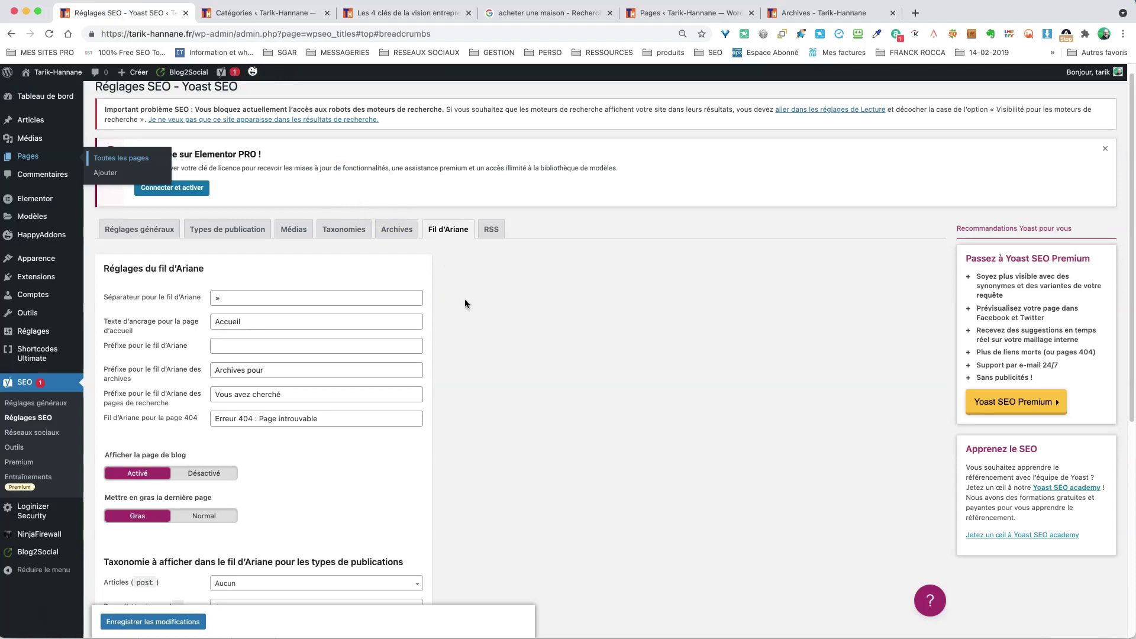
left_click(809, 12)
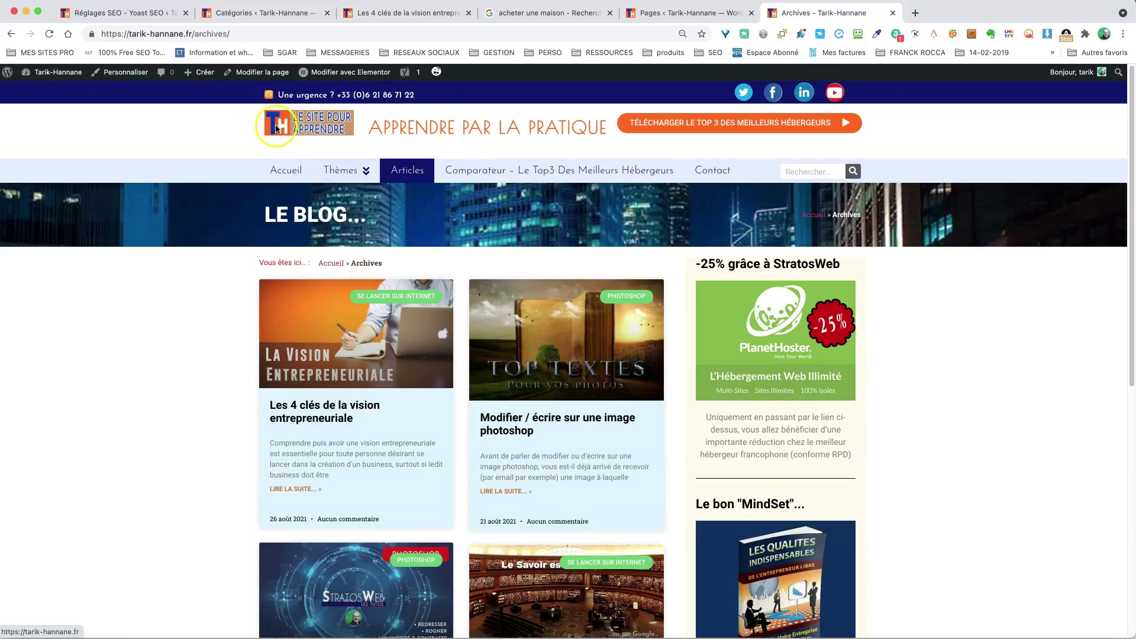
Review the Yoast breadcrumb settings, from the archive and search prefixes to the blog page, bold, taxonomy and theme activation options.
left_click(110, 13)
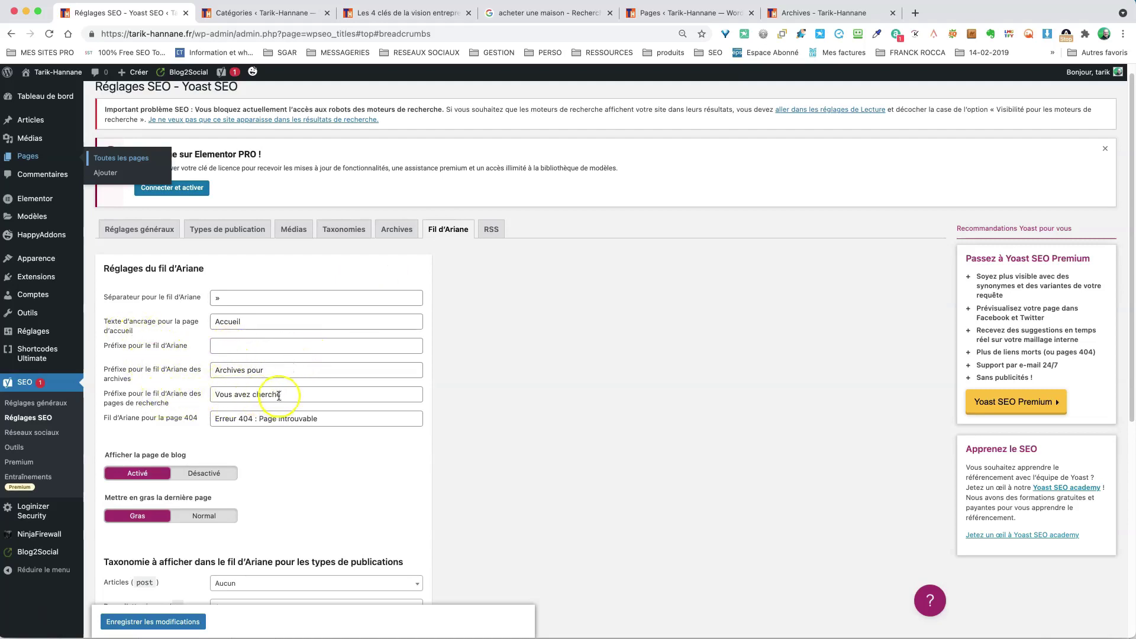
left_click_drag(268, 370, 209, 371)
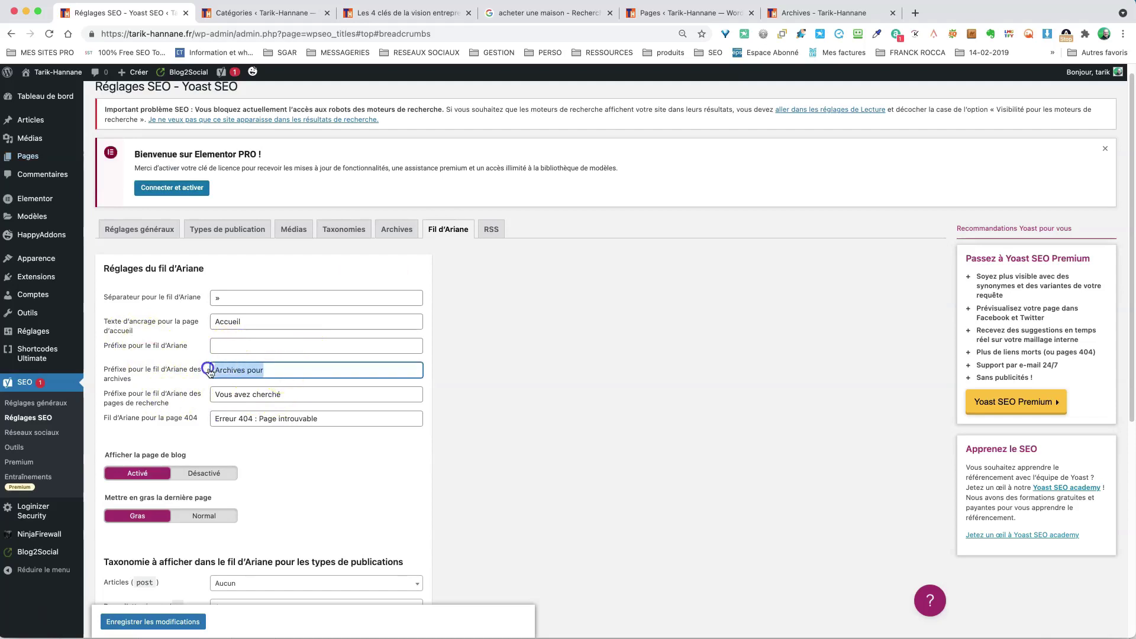
left_click_drag(284, 394, 208, 394)
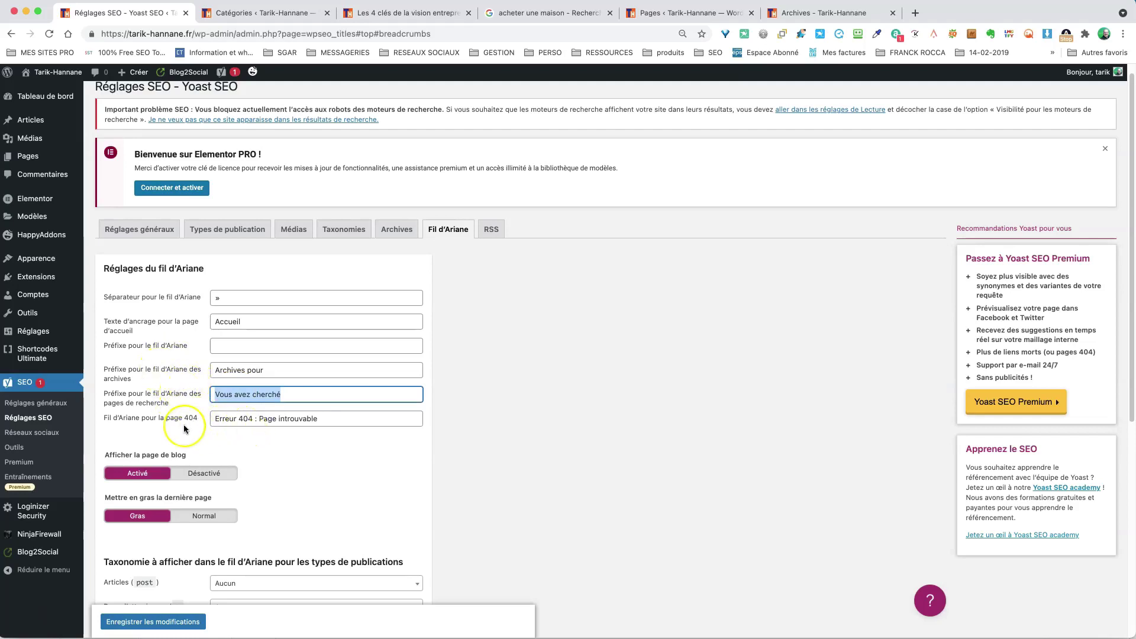
scroll(294, 452, "down", 2)
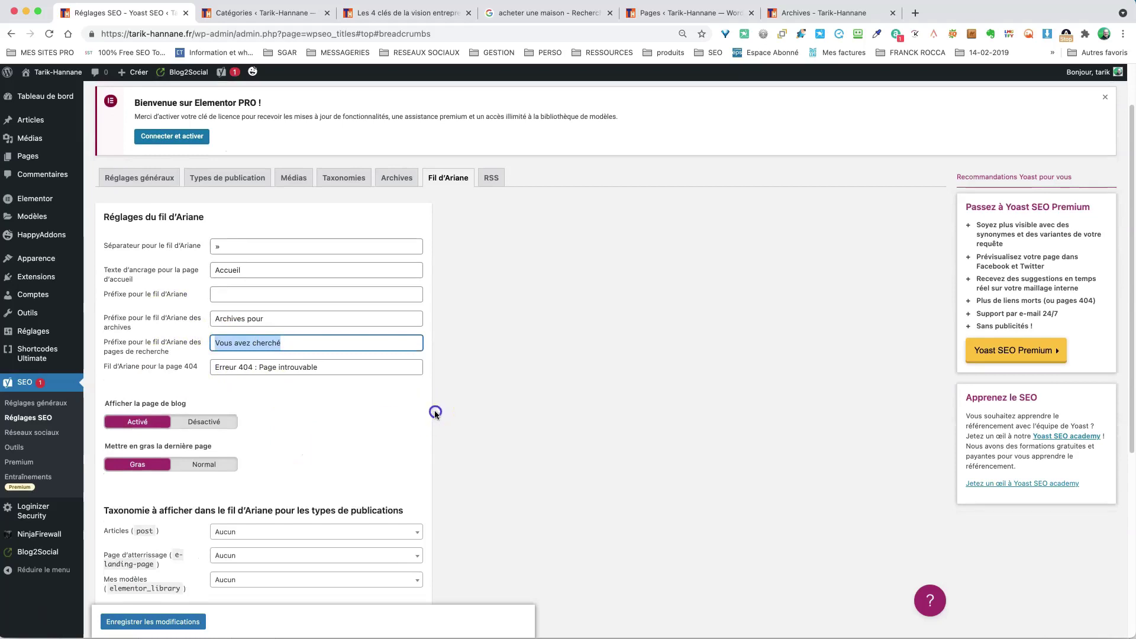
left_click(434, 410)
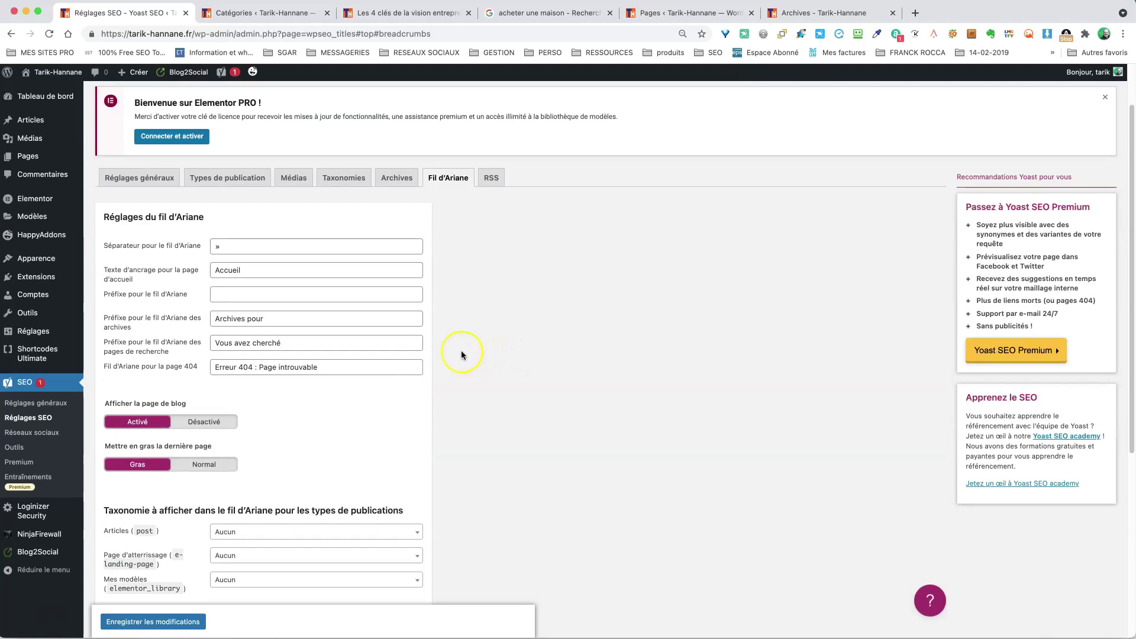
scroll(473, 362, "down", 2)
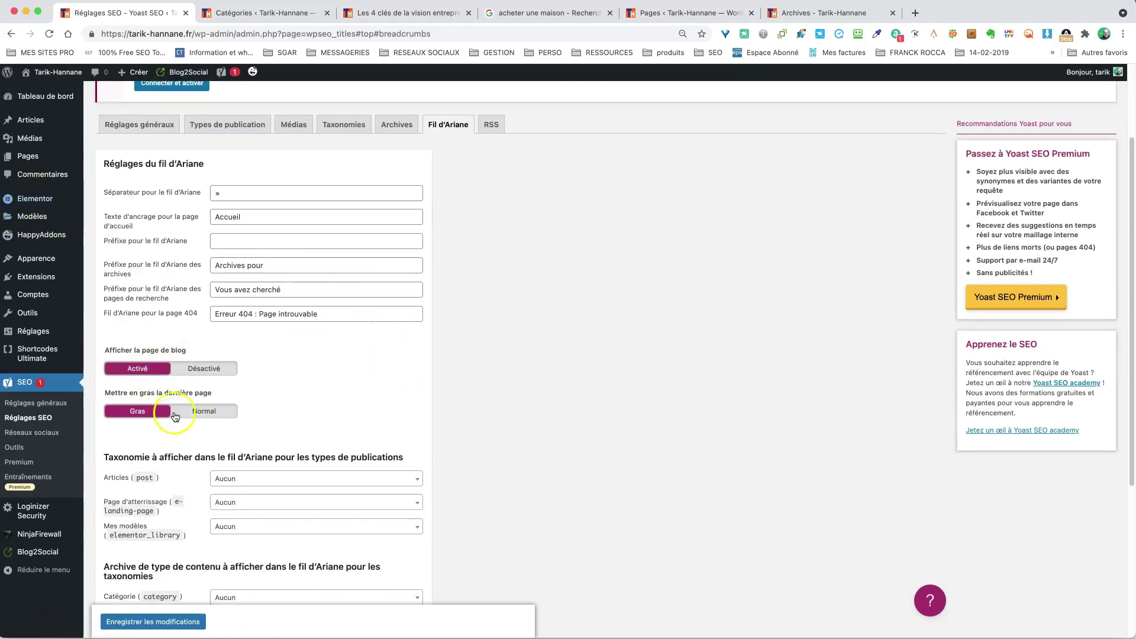
scroll(129, 375, "down", 2)
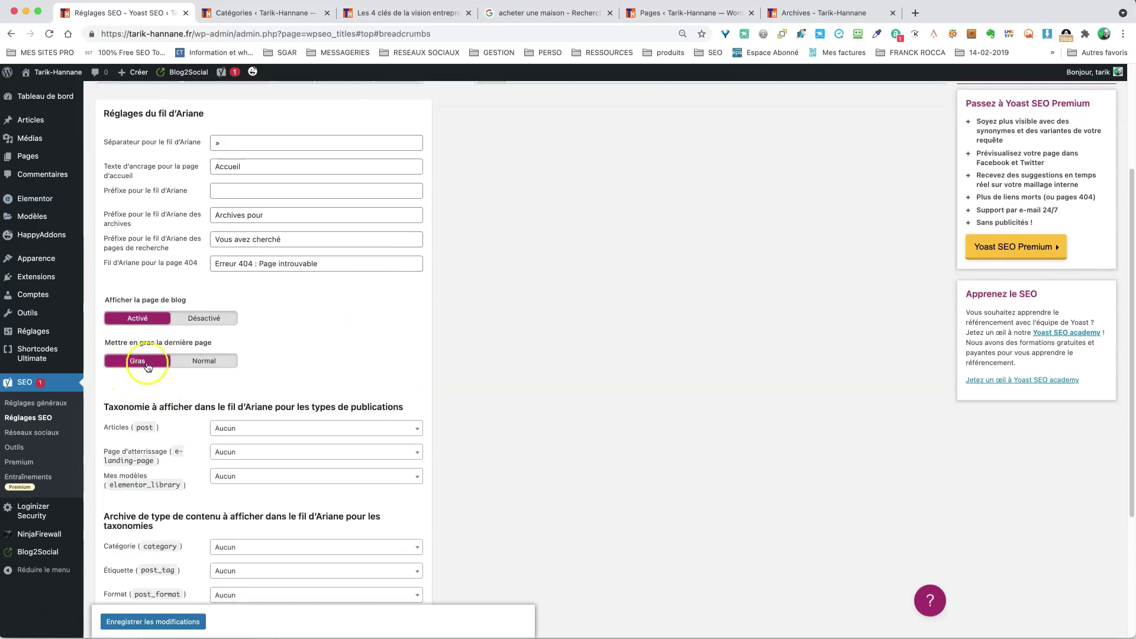
scroll(163, 377, "down", 4)
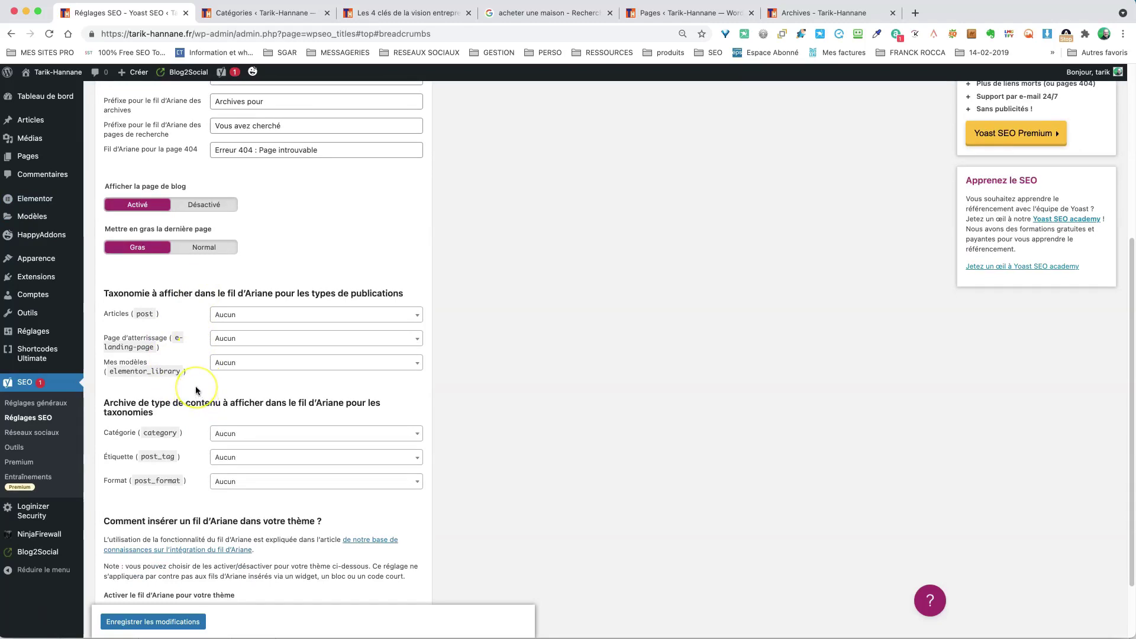
scroll(195, 388, "down", 3)
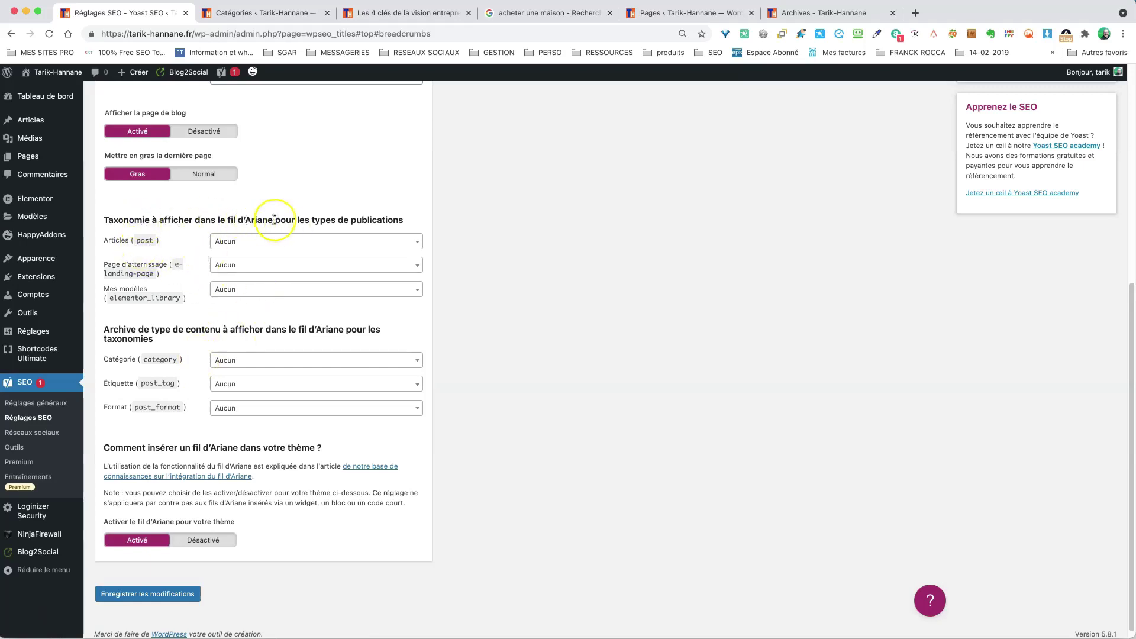
Inspect the breadcrumb taxonomy choices for Articles (post), then close the list without choosing another option.
left_click(249, 244)
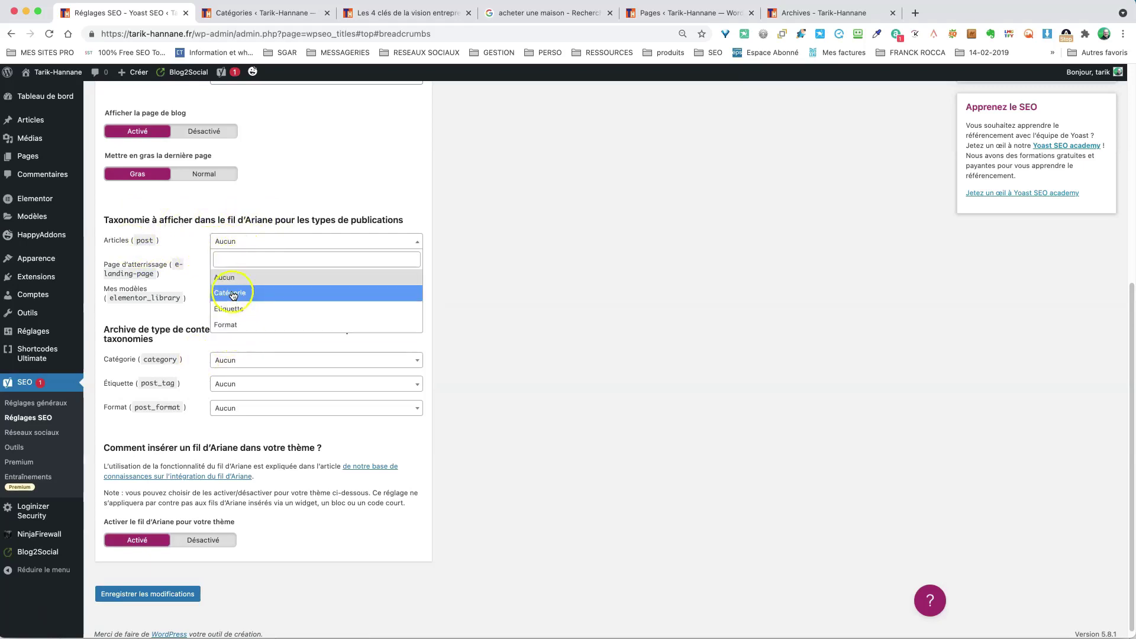
left_click(570, 315)
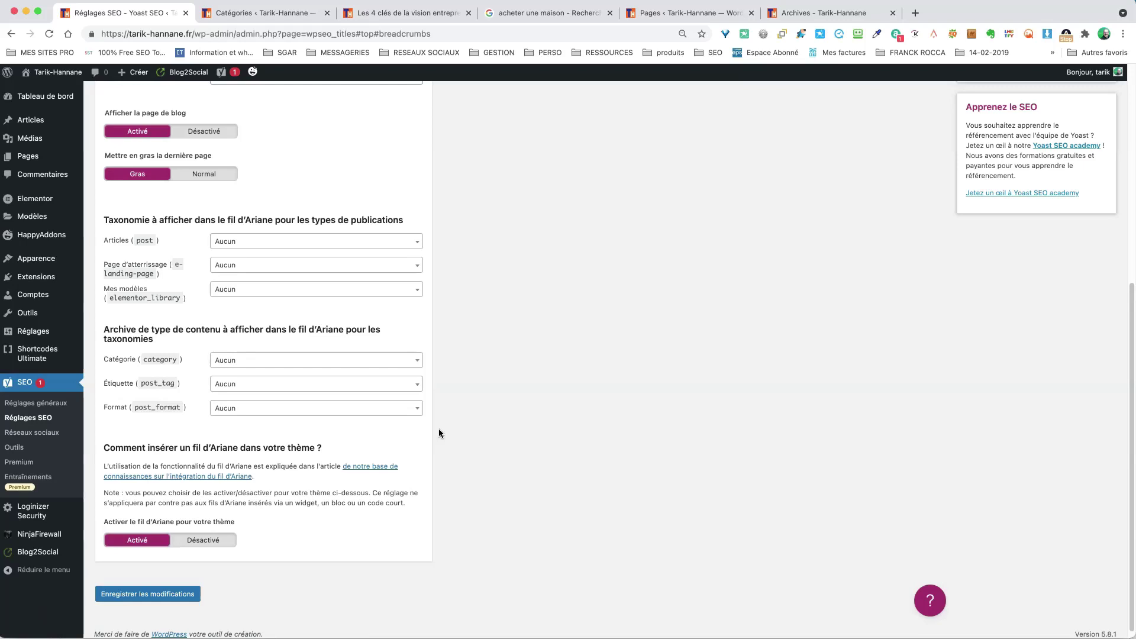
left_click(440, 389)
Recheck the breadcrumb settings and save them.
scroll(225, 350, "up", 6)
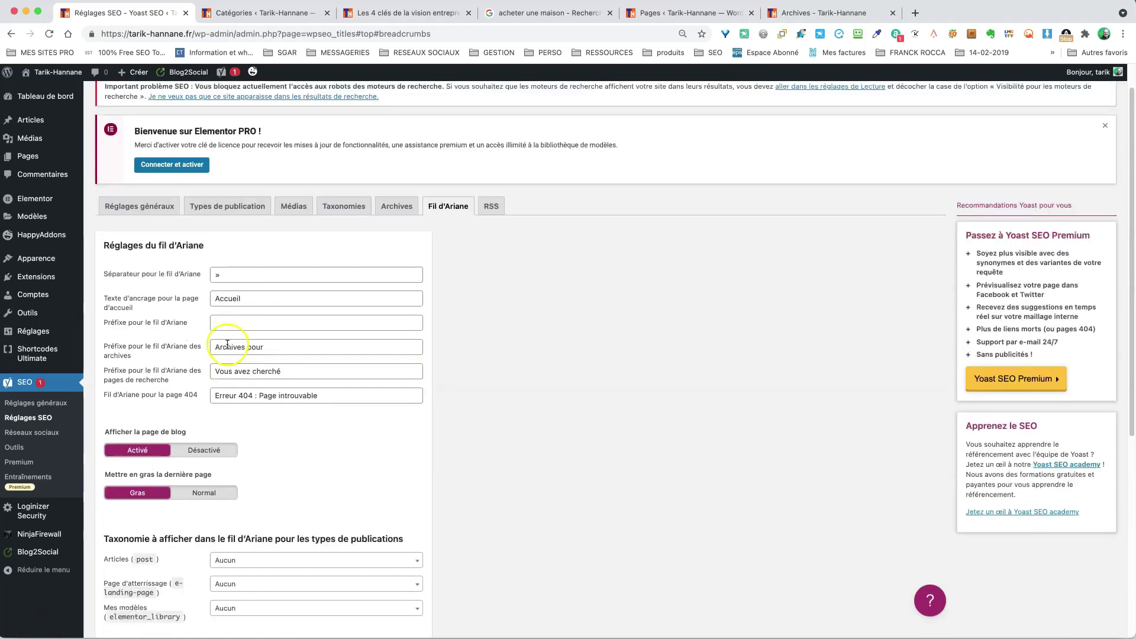
scroll(463, 310, "down", 5)
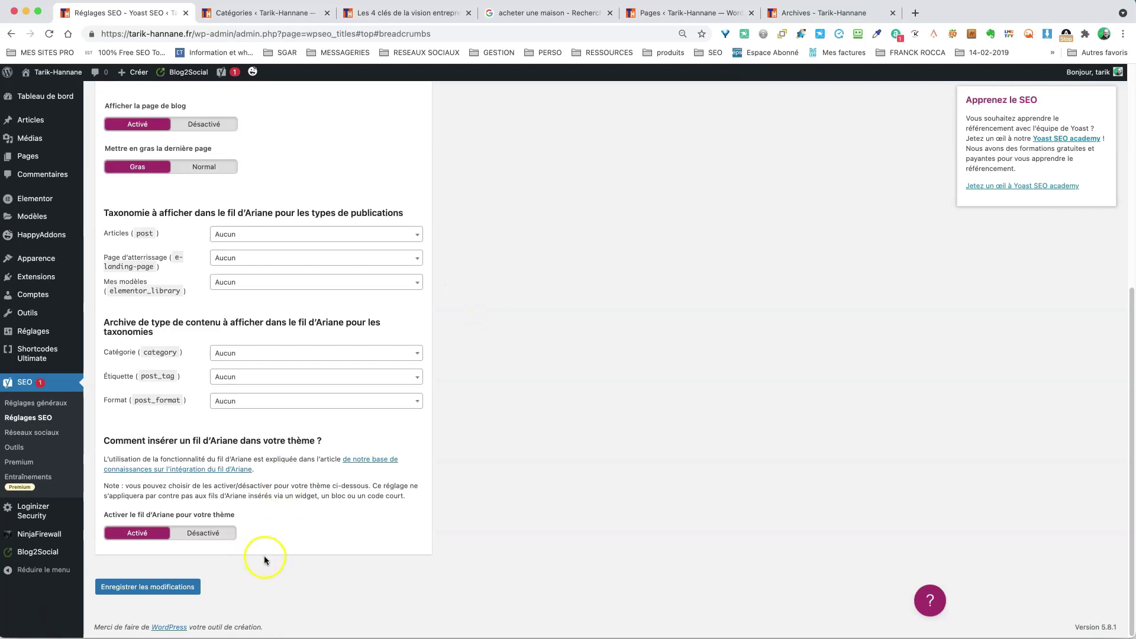
scroll(414, 509, "up", 6)
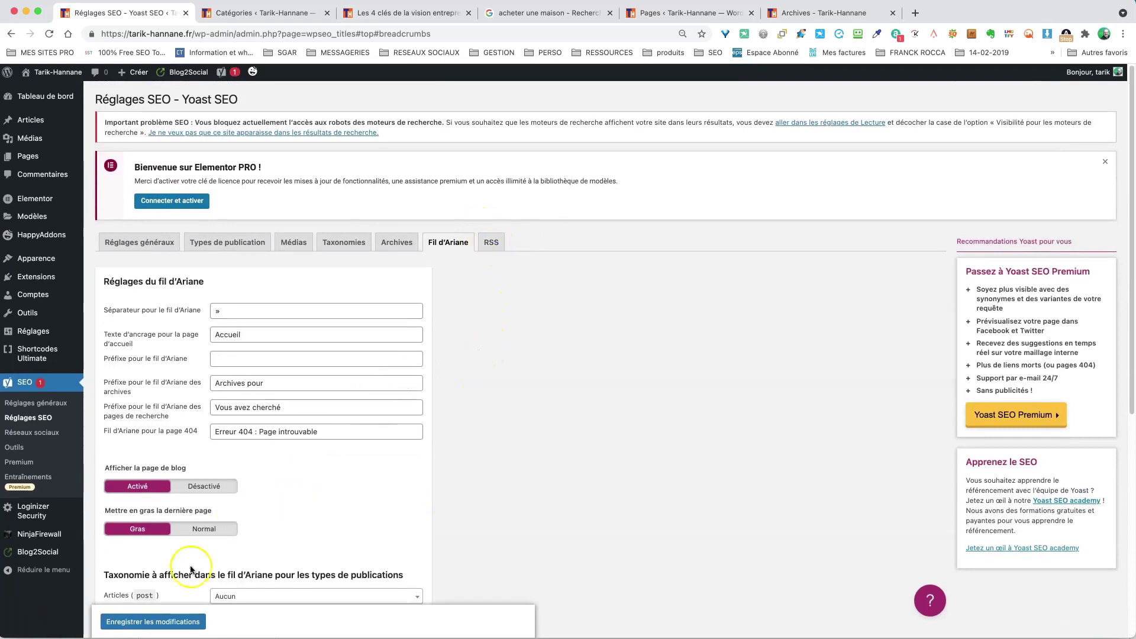
left_click(147, 623)
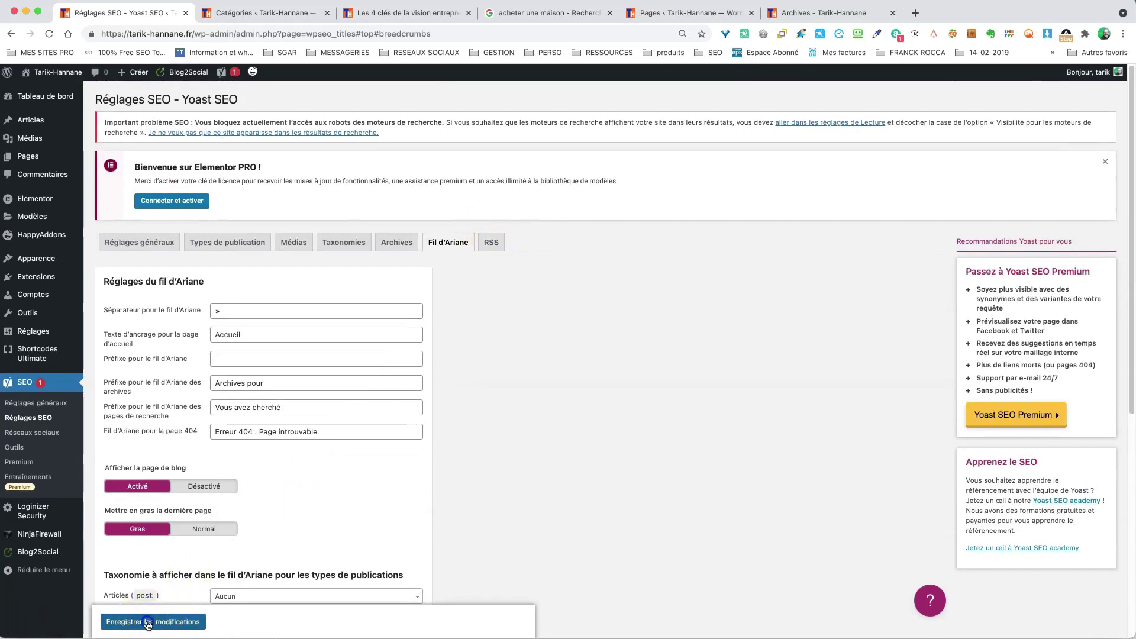